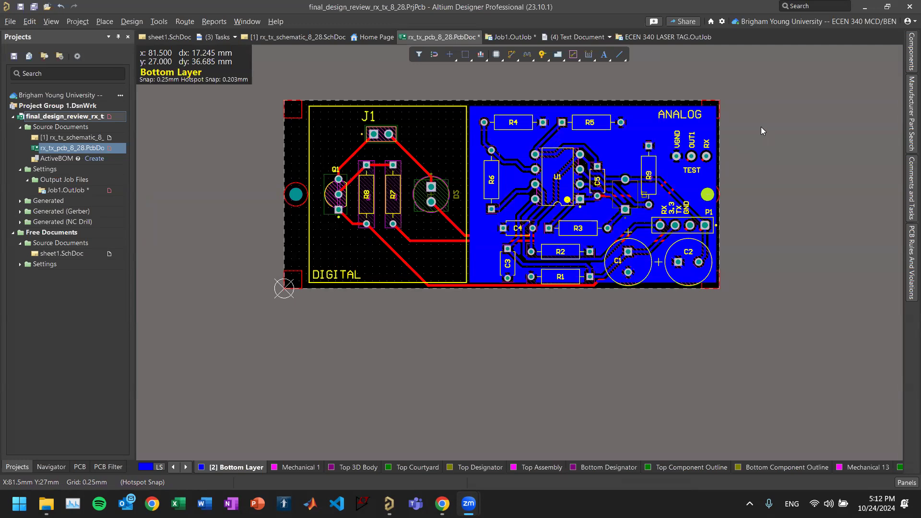
Step: Switch to the ECE Shop site in Chrome, open its project request form and go to the PCB Mill Request page
key("super+Tab")
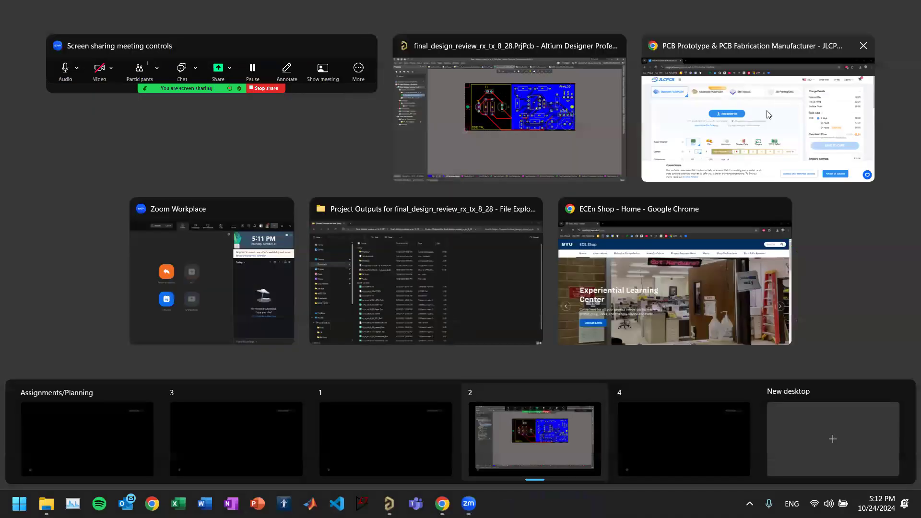
left_click(608, 280)
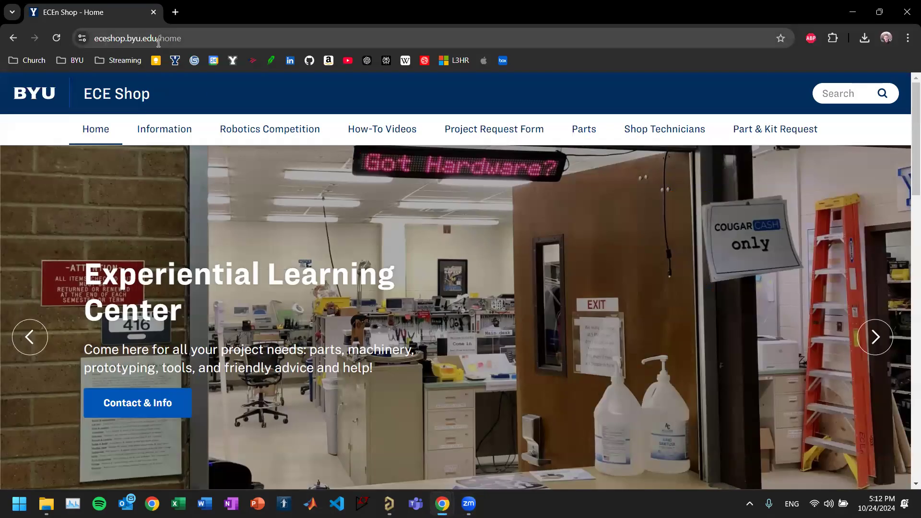
left_click(512, 131)
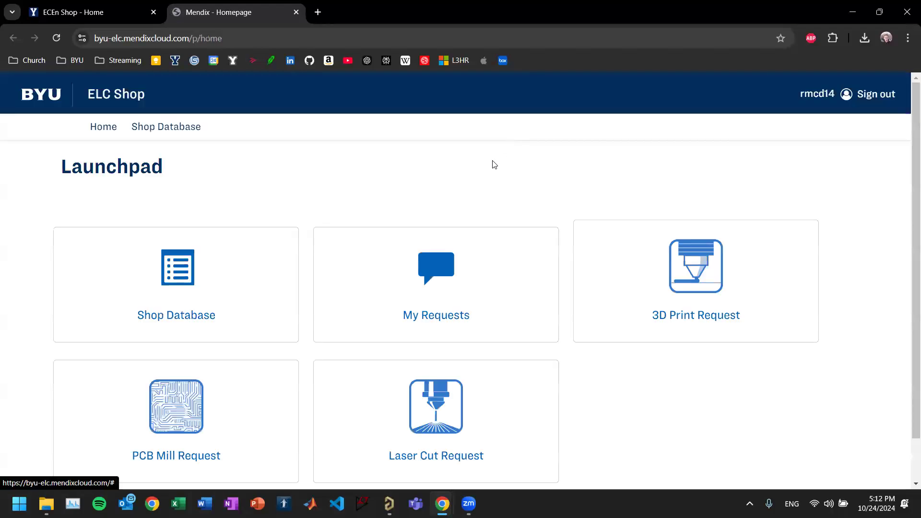
scroll(236, 348, "down", 1)
left_click(172, 372)
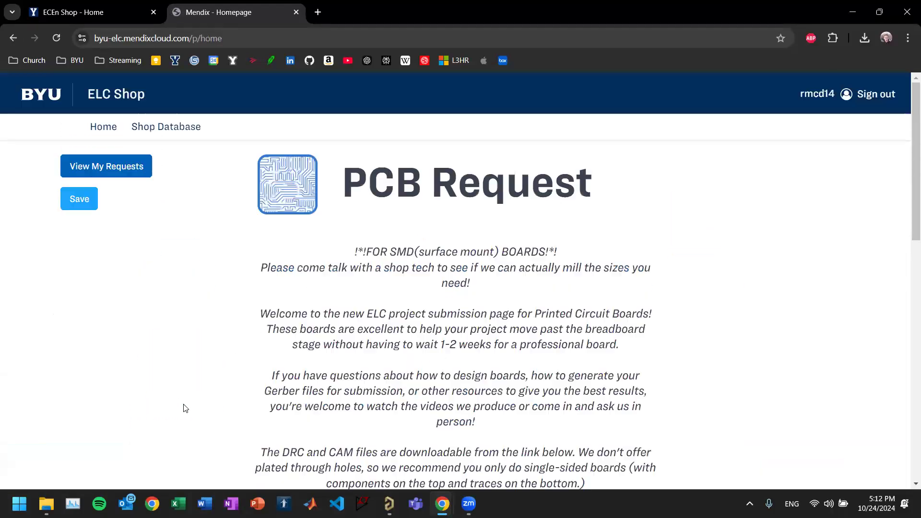
Step: Follow the Shop CAM and DRC link and download the raw Shop_rules.RUL file from the repository's Altium Design Rules folder
scroll(438, 228, "down", 7)
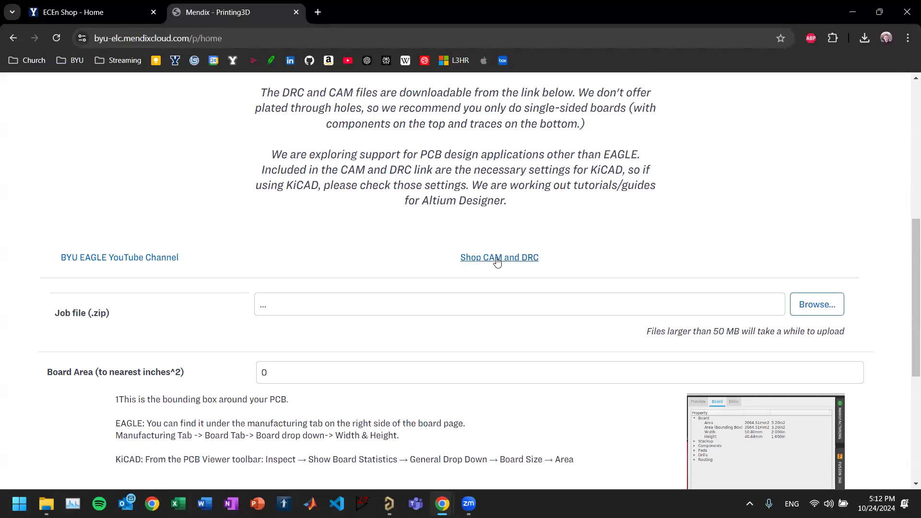
left_click(499, 258)
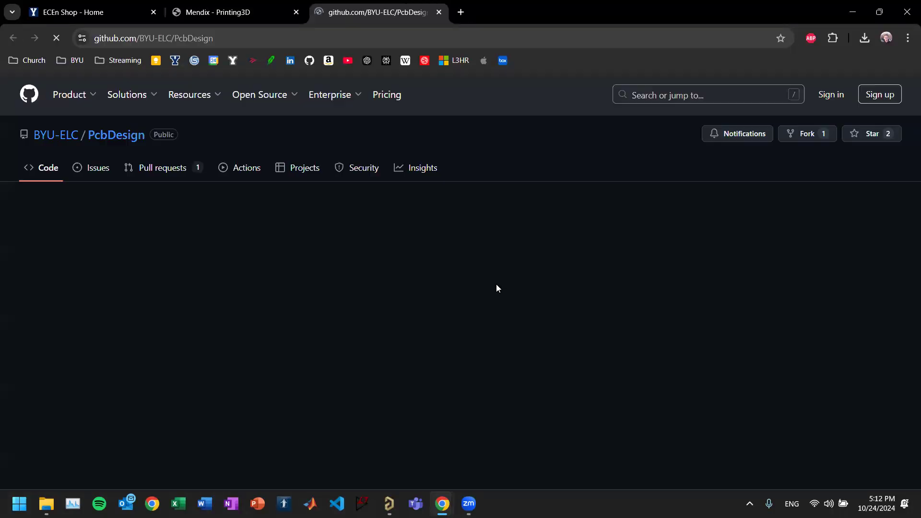
left_click(131, 272)
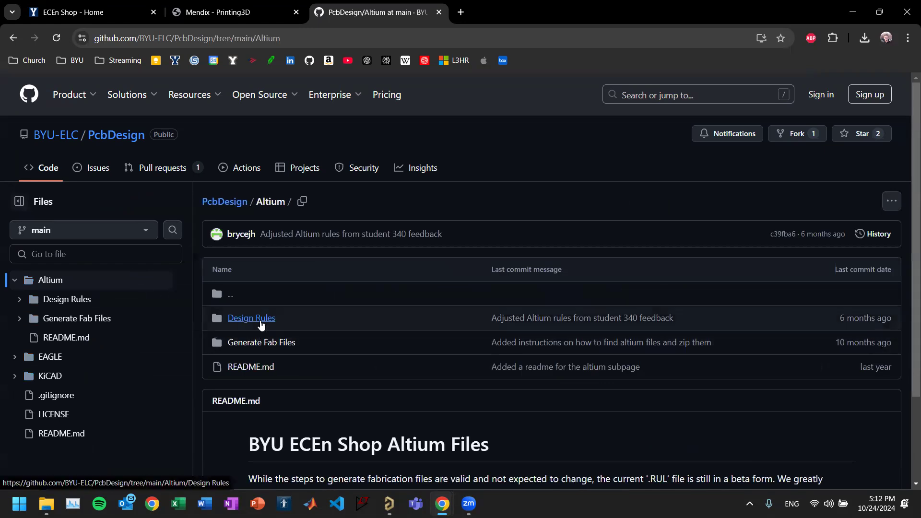
left_click(261, 325)
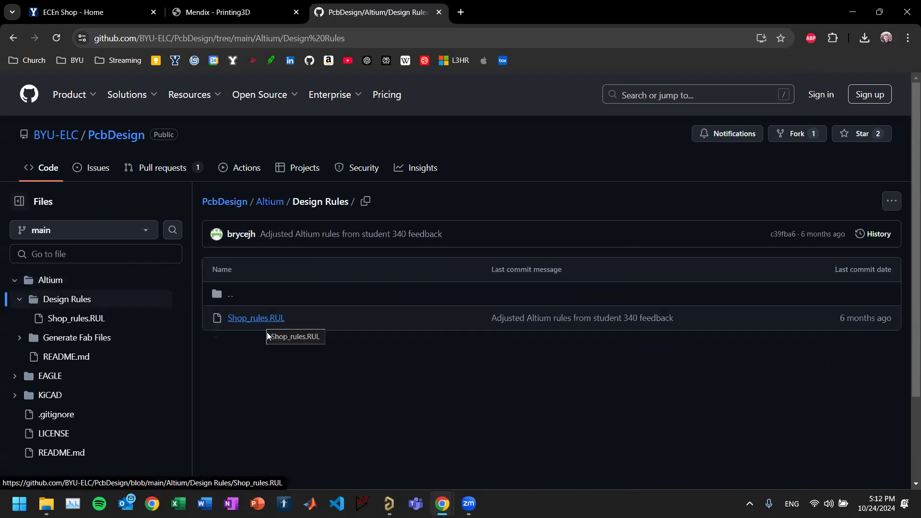
left_click(263, 319)
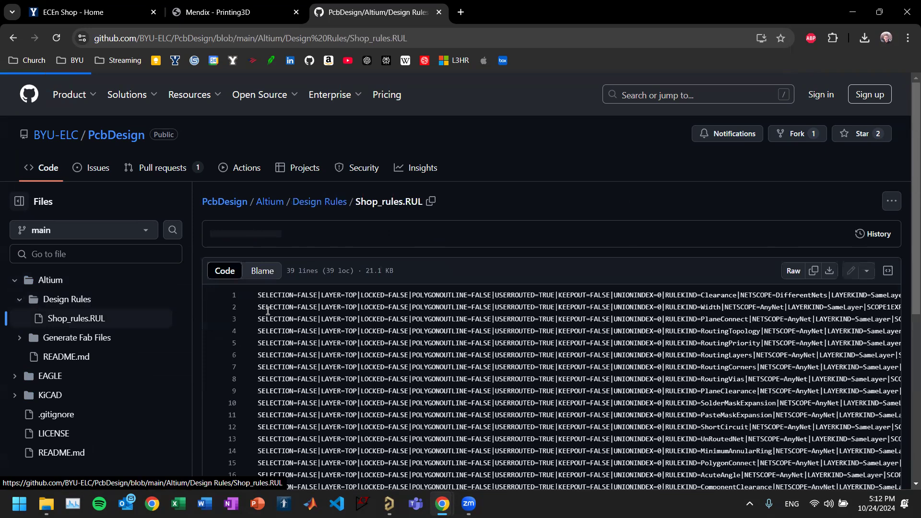
left_click(830, 272)
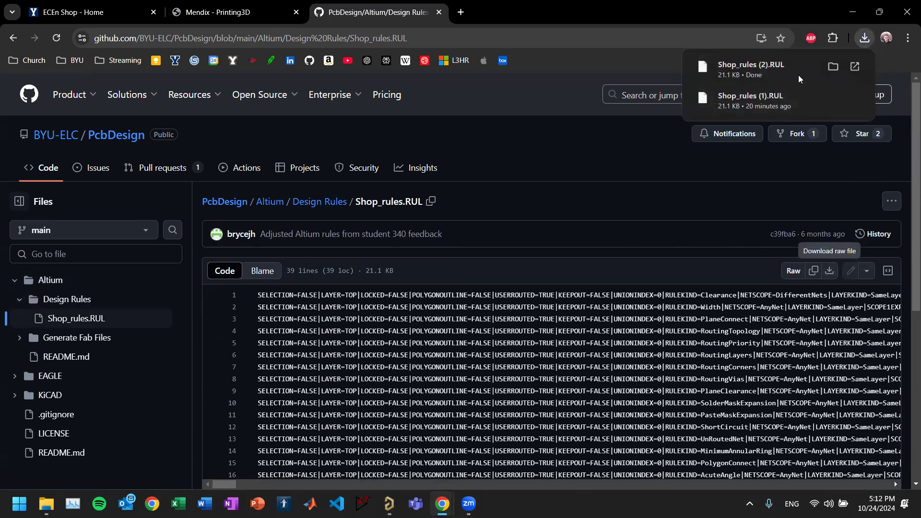
Step: Switch to Altium Designer and start a design rules import covering all rule types for the rx_tx_pcb_8_28 board
mouse_move(357, 94)
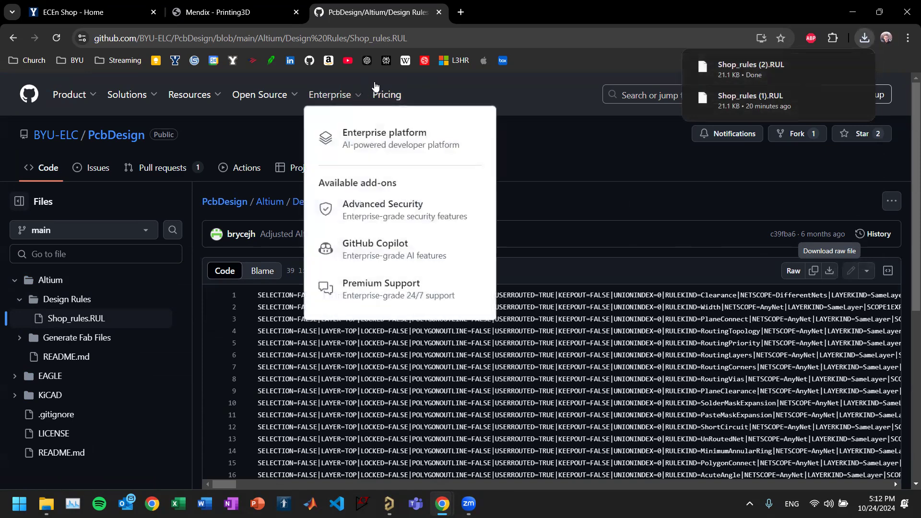
key("super+Tab")
left_click(795, 117)
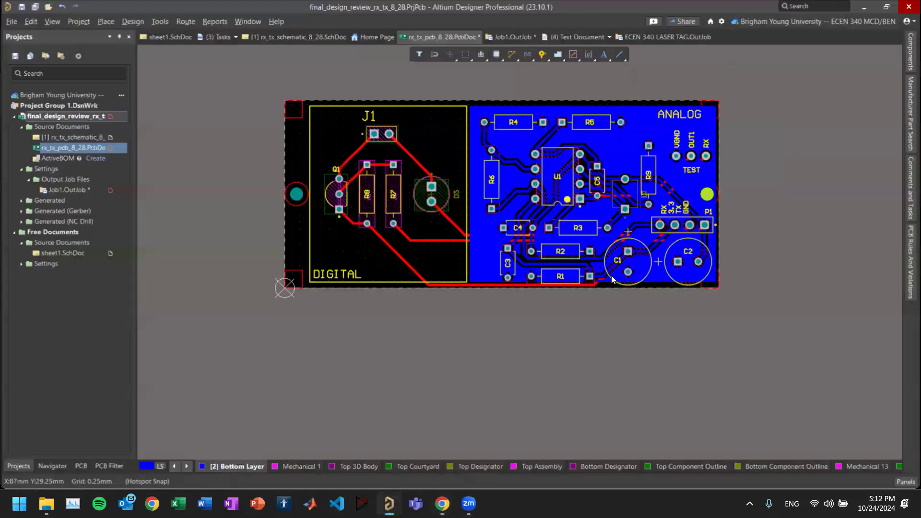
left_click(138, 22)
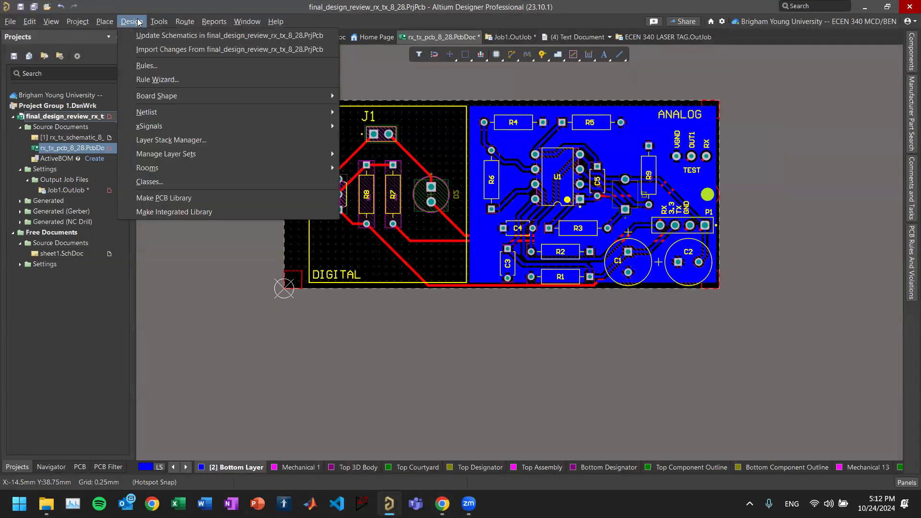
left_click(158, 66)
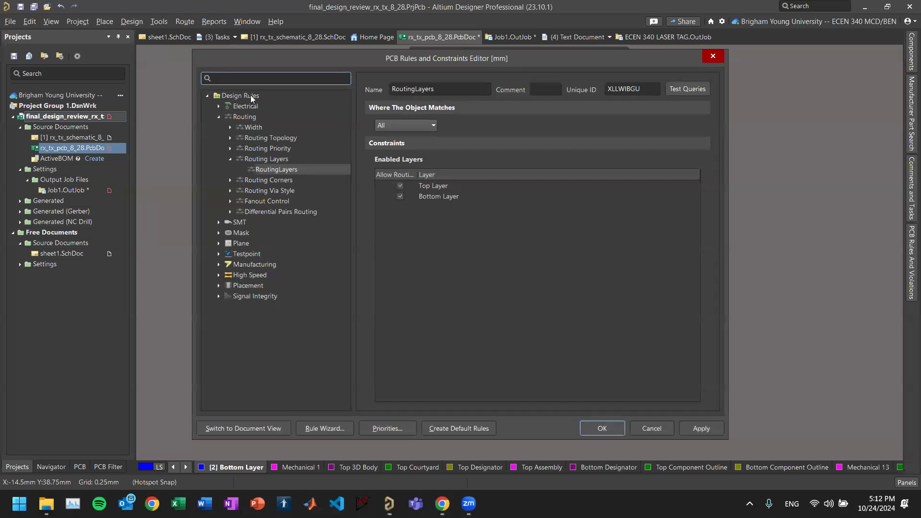
left_click(251, 95)
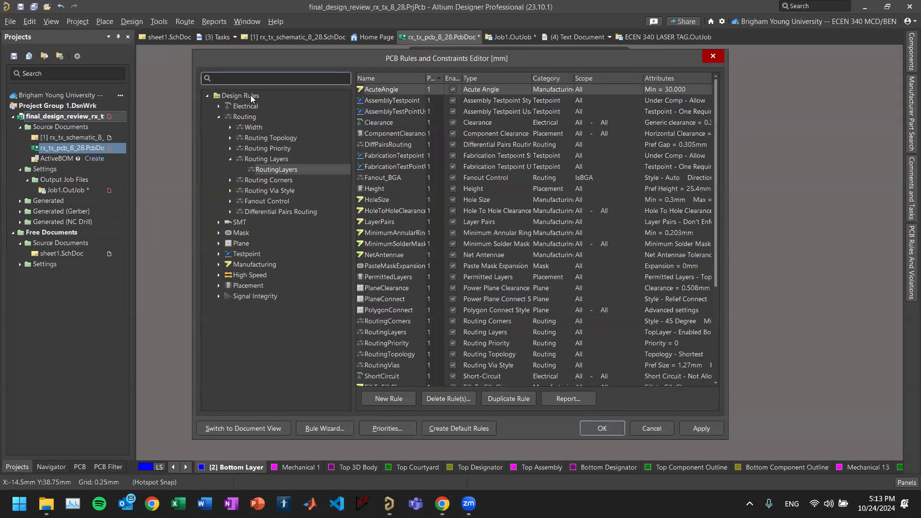
right_click(250, 95)
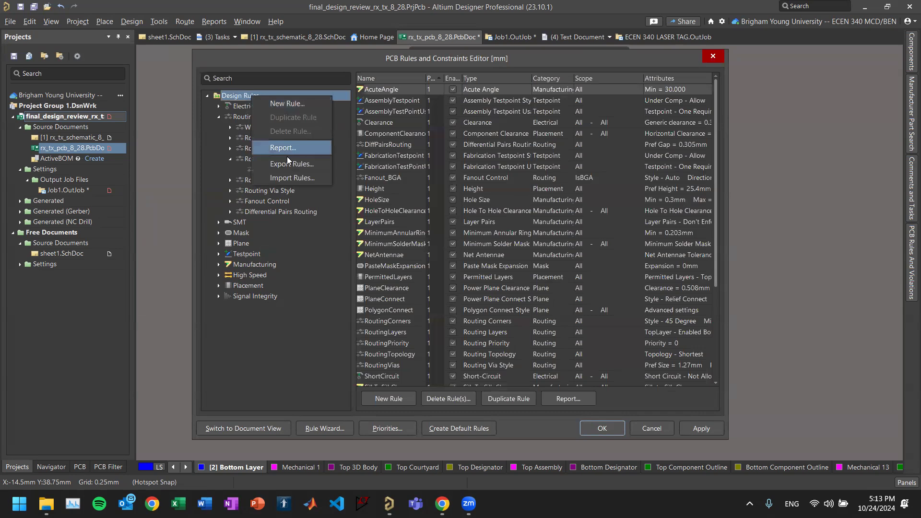
left_click(295, 177)
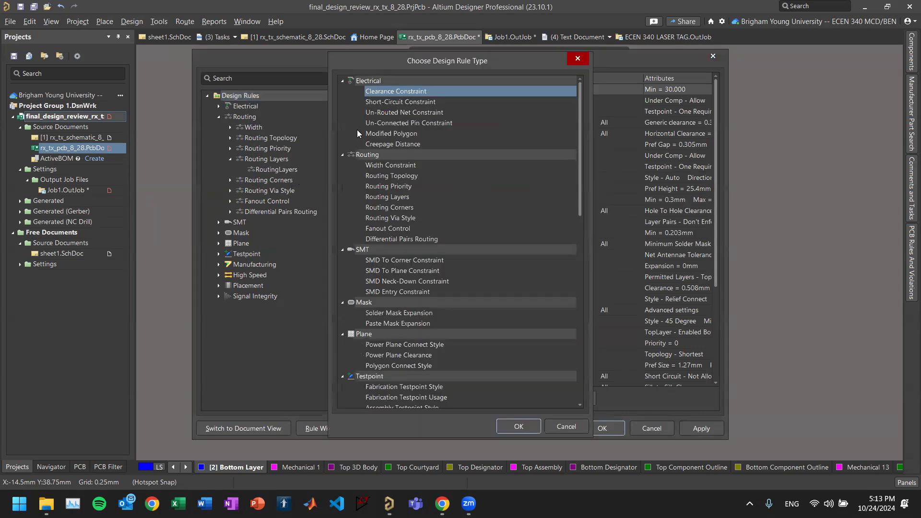
key("ctrl+a")
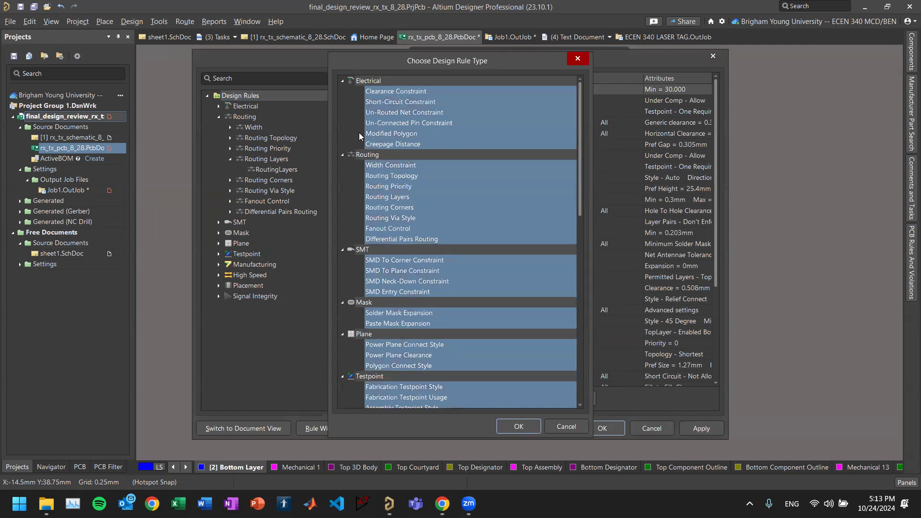
left_click(504, 426)
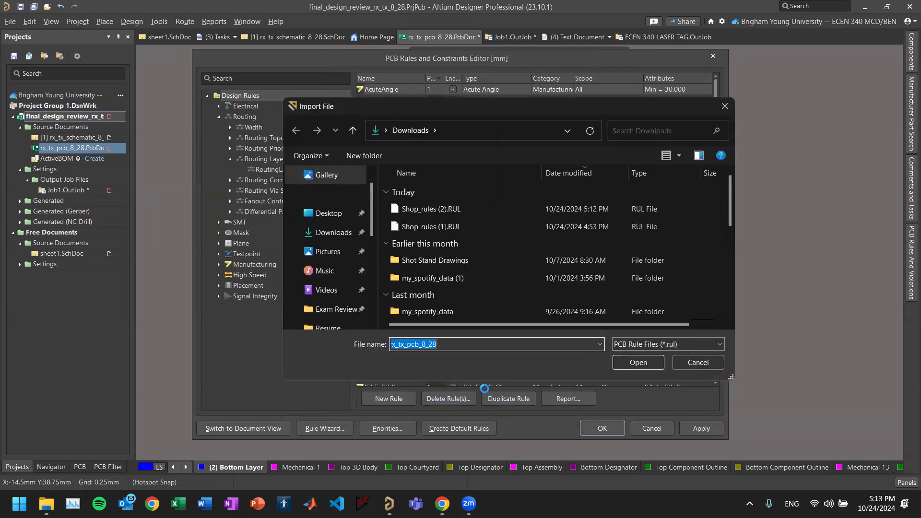
Step: Import Shop_rules (2).RUL from Downloads, clearing the existing rules first, and apply the imported rules to the board
left_click(460, 206)
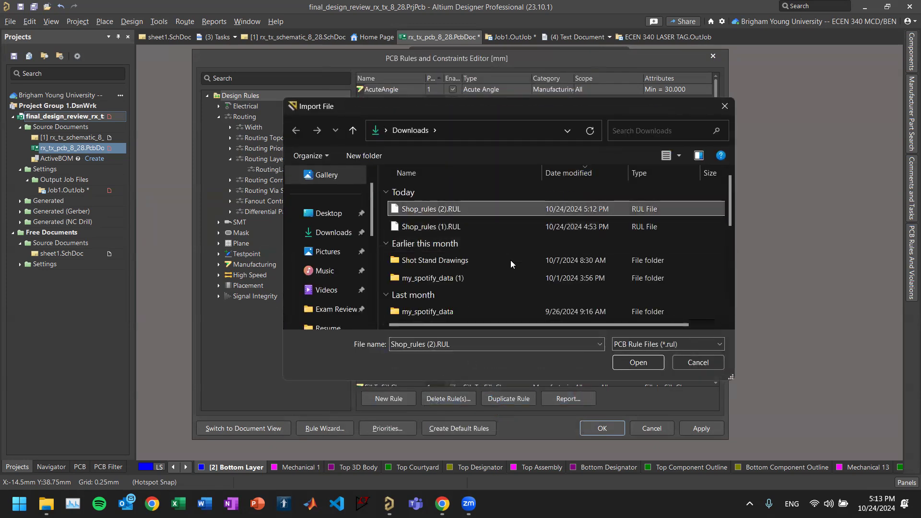
left_click(627, 363)
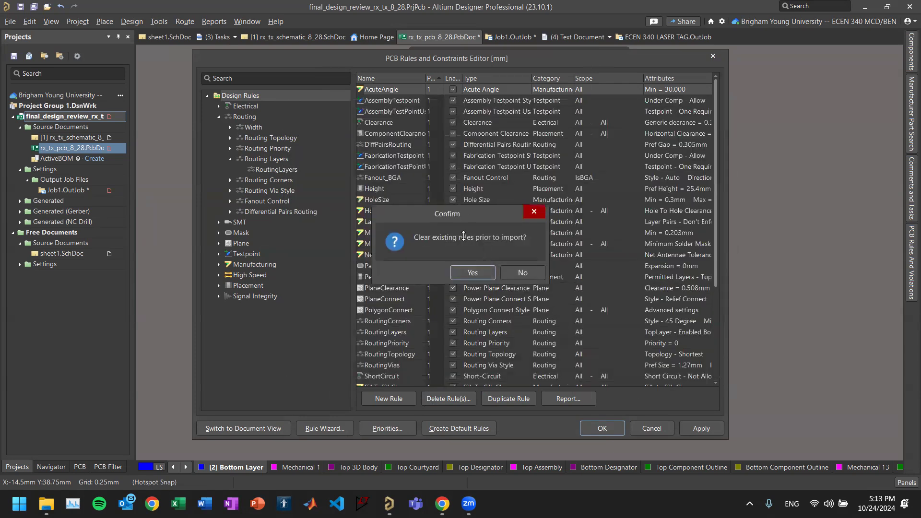
left_click(473, 272)
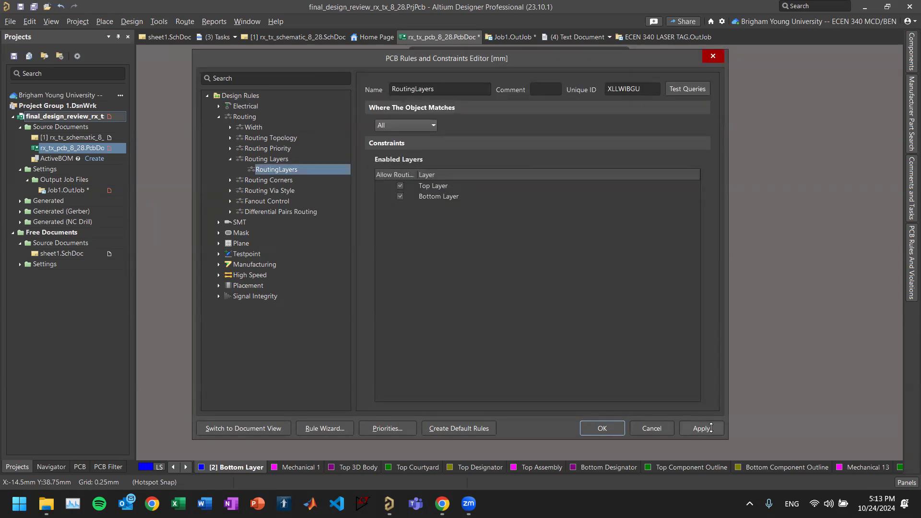
left_click(689, 427)
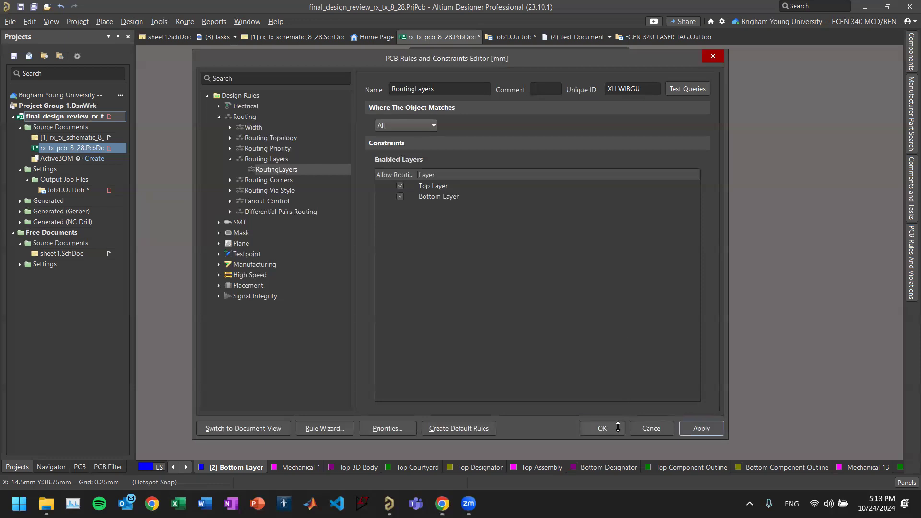
left_click(621, 429)
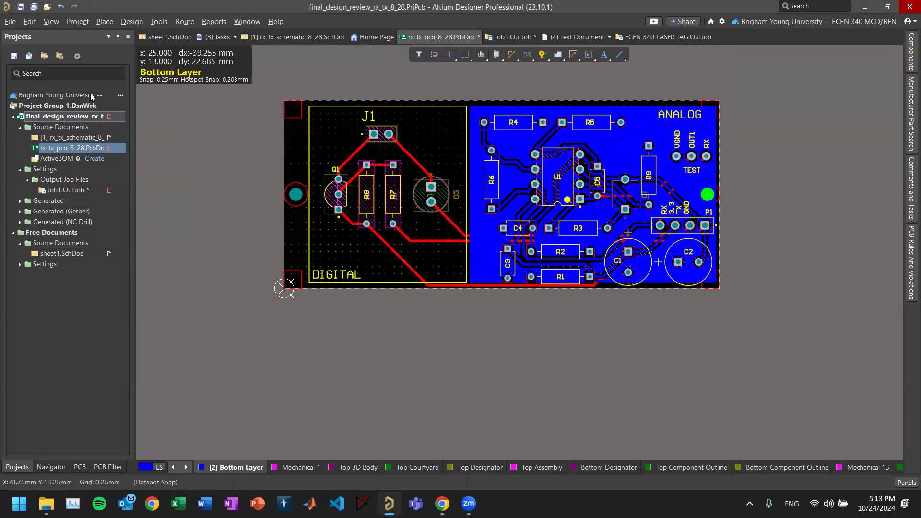
Step: Run a design rule check on the board with the default report options and dismiss the messages window
left_click(129, 21)
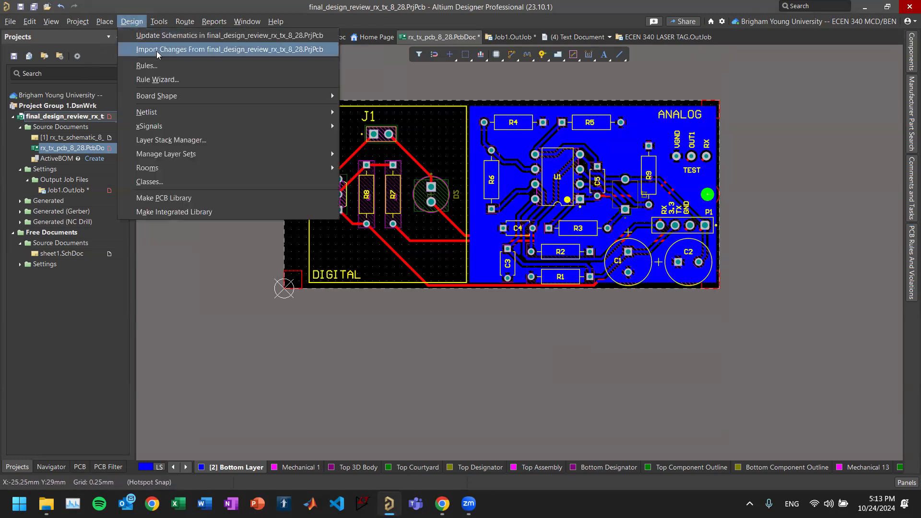
left_click(159, 21)
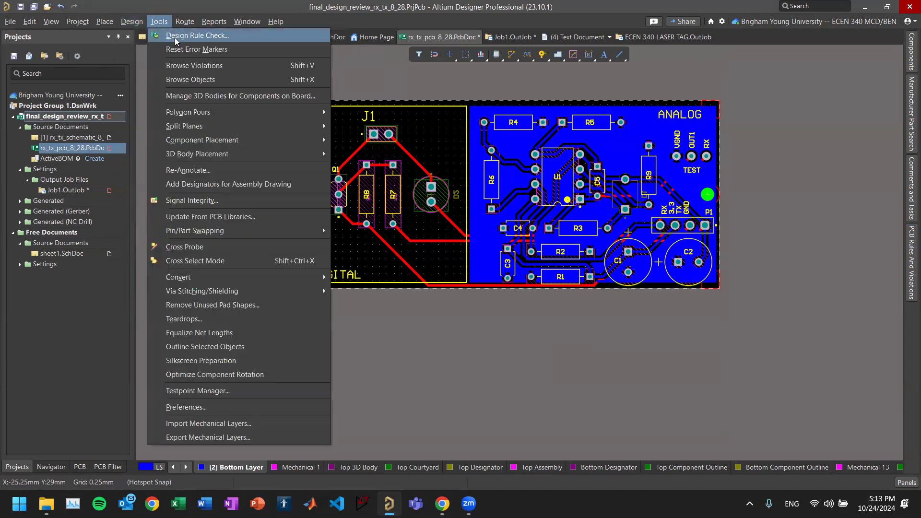
left_click(175, 38)
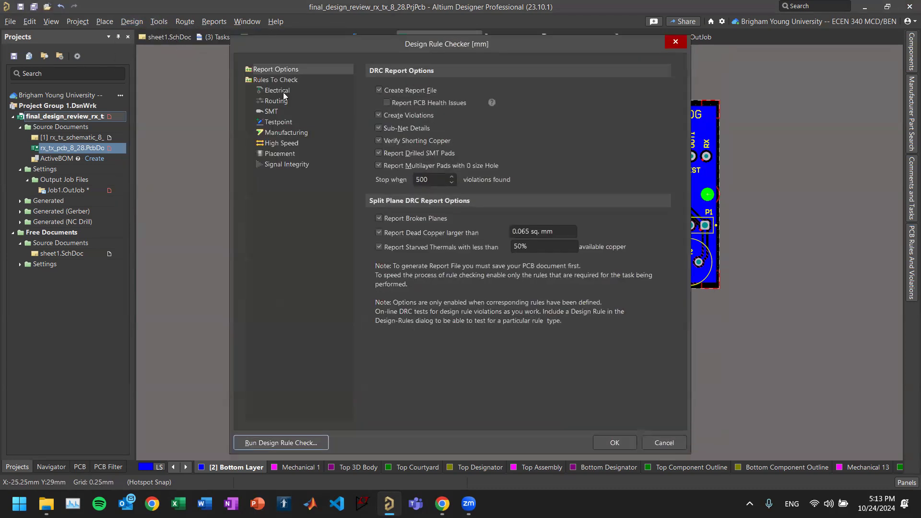
left_click(287, 442)
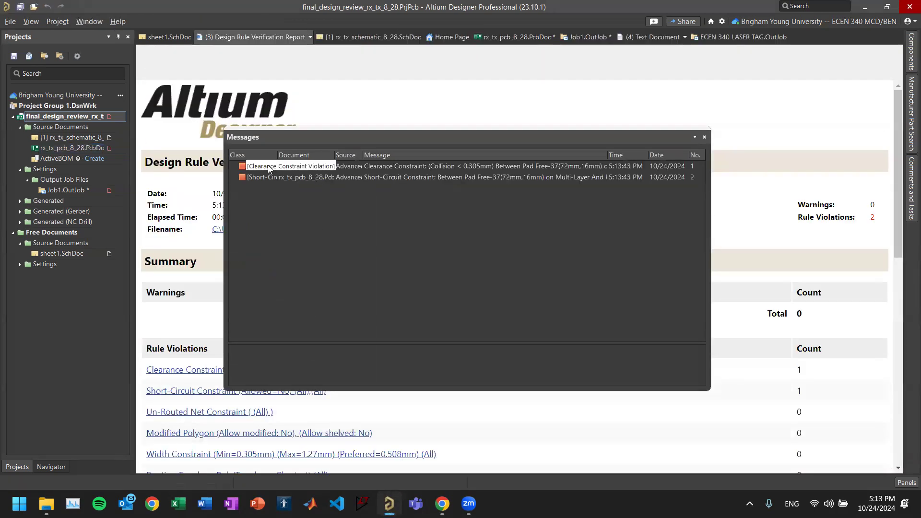
left_click(704, 139)
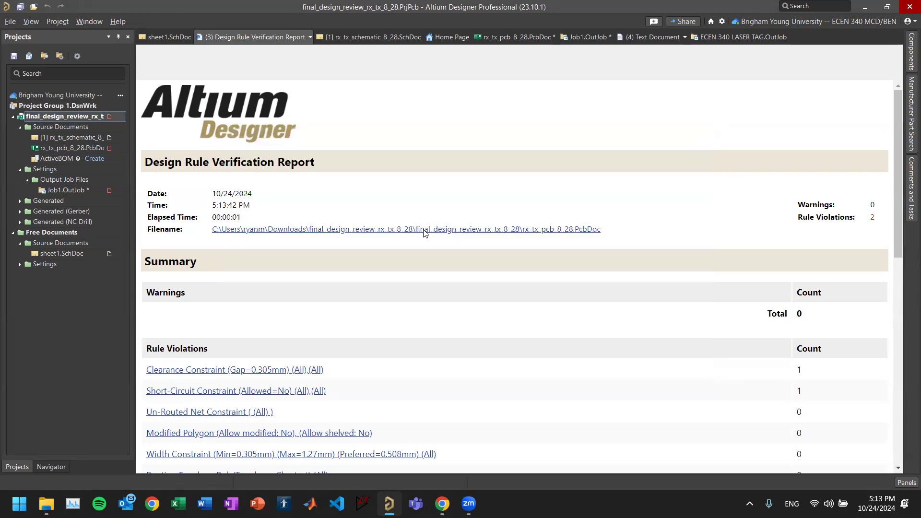
Step: Review the verification report, open its clearance constraint violation for pad Free-37, and examine that pad on the board
scroll(320, 200, "down", 1)
scroll(320, 201, "down", 7)
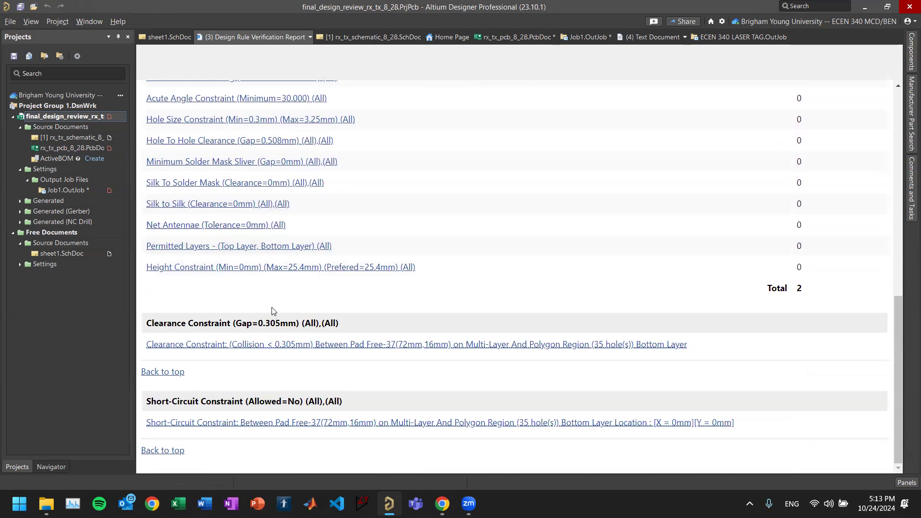
left_click(245, 344)
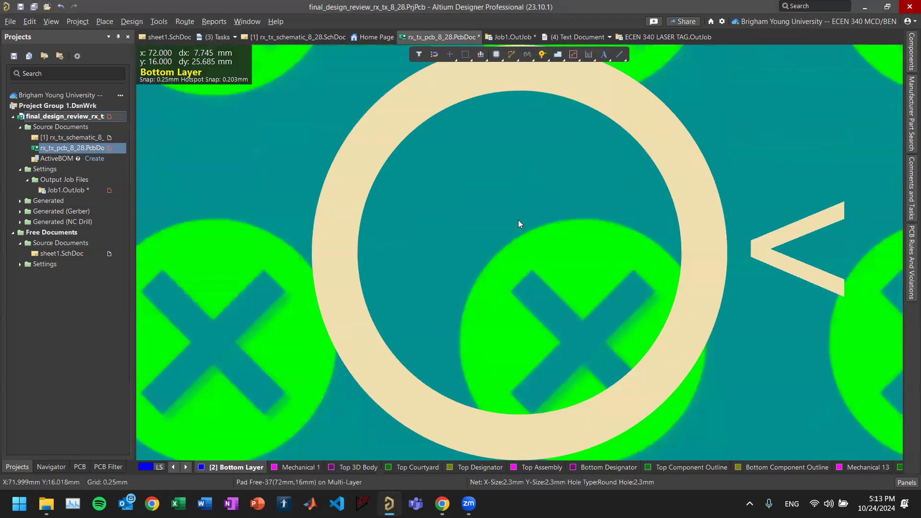
scroll(517, 219, "down", 4, "ctrl")
scroll(512, 222, "down", 6, "ctrl")
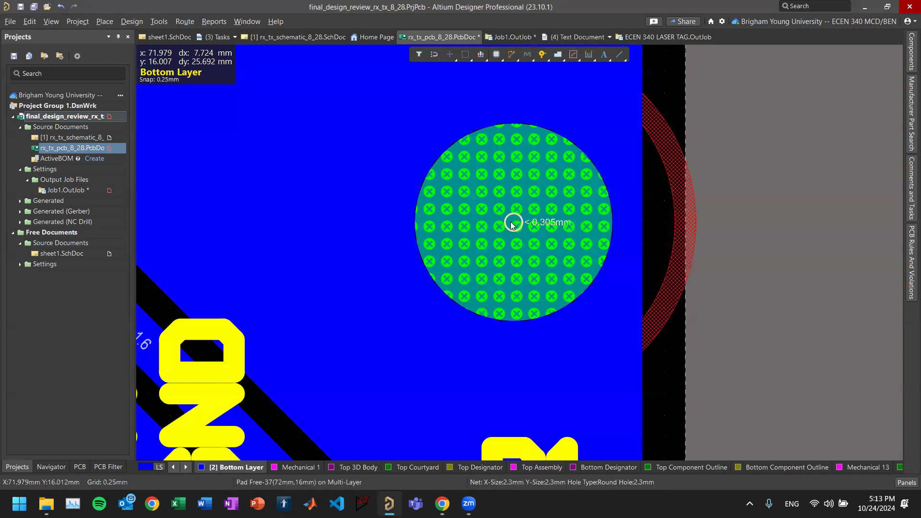
scroll(512, 220, "down", 2, "ctrl")
scroll(511, 221, "down", 3)
scroll(508, 218, "down", 3, "ctrl")
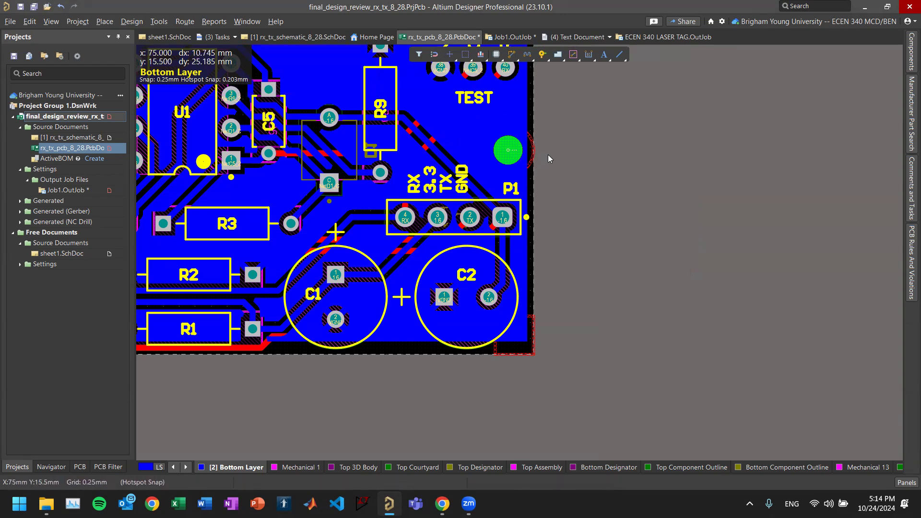
scroll(547, 154, "down", 1, "ctrl")
scroll(546, 149, "down", 5, "ctrl")
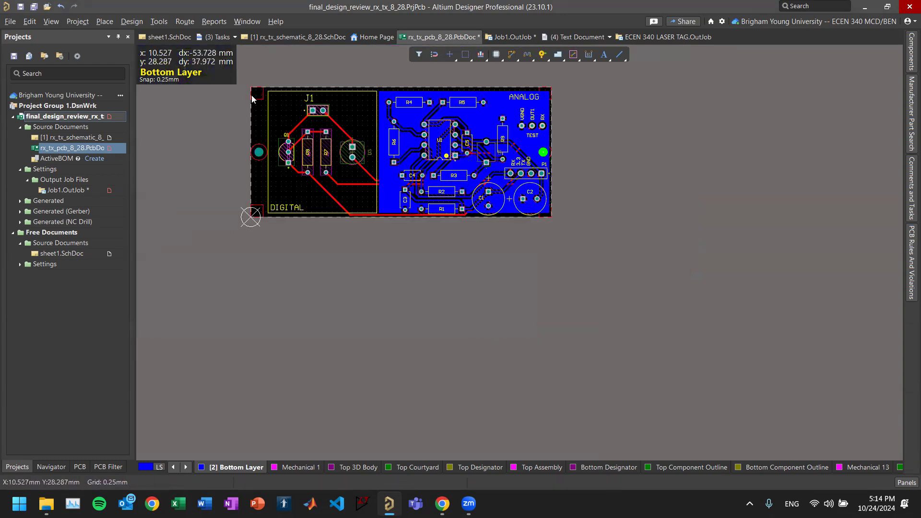
Step: Create a new output job file in the final_design_review project
scroll(266, 100, "up", 3, "ctrl")
left_click(10, 22)
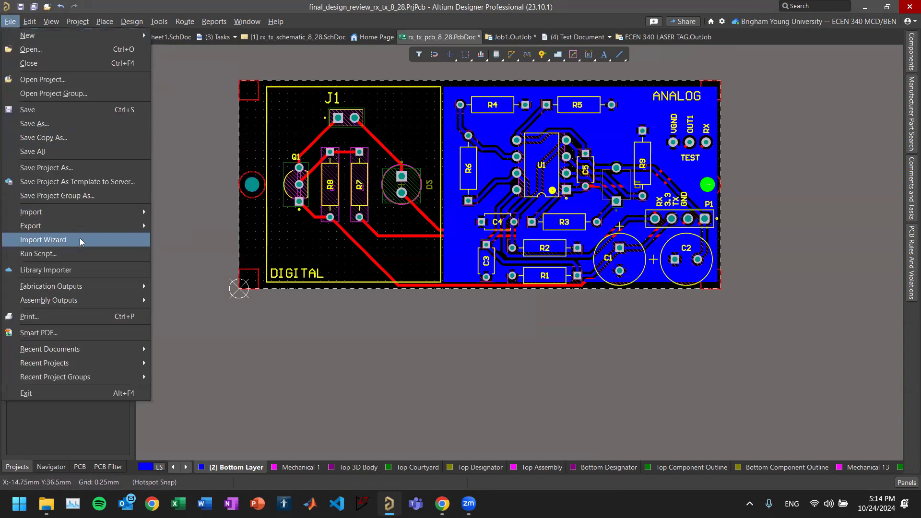
mouse_move(77, 36)
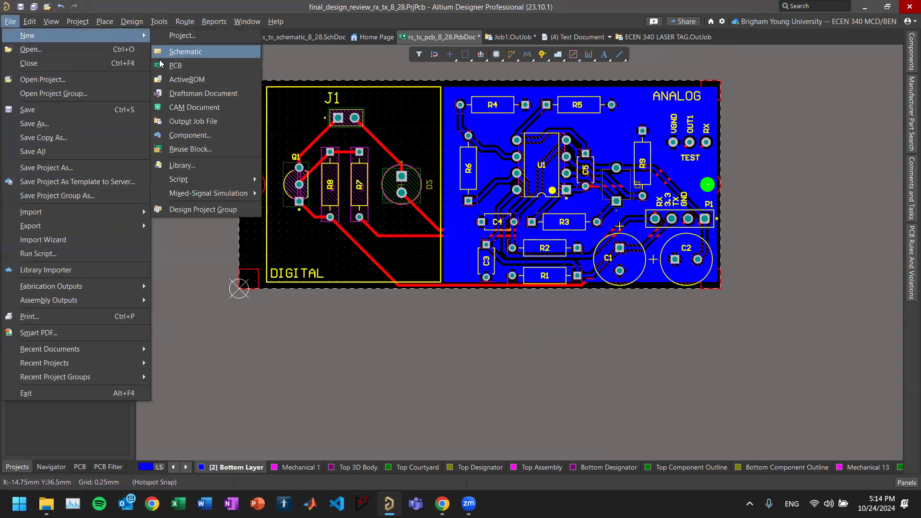
left_click(224, 124)
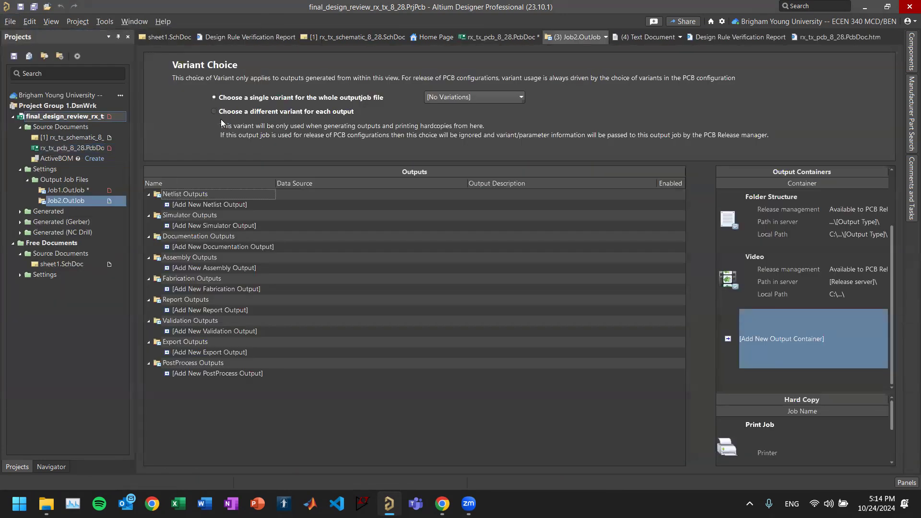
Step: Add a Gerber Files fabrication output sourced from rx_tx_pcb_8_28.PcbDoc and set its output file extension to *.gbr
left_click(168, 289)
mouse_move(206, 353)
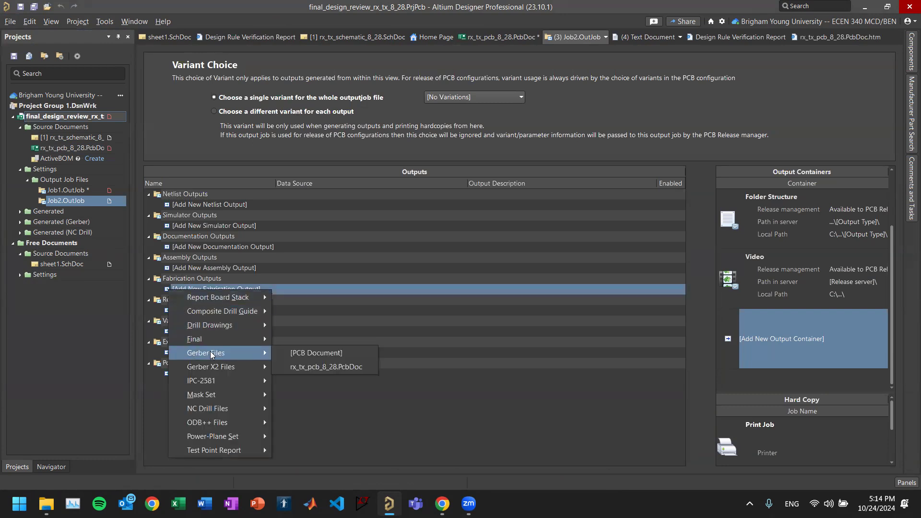
left_click(329, 368)
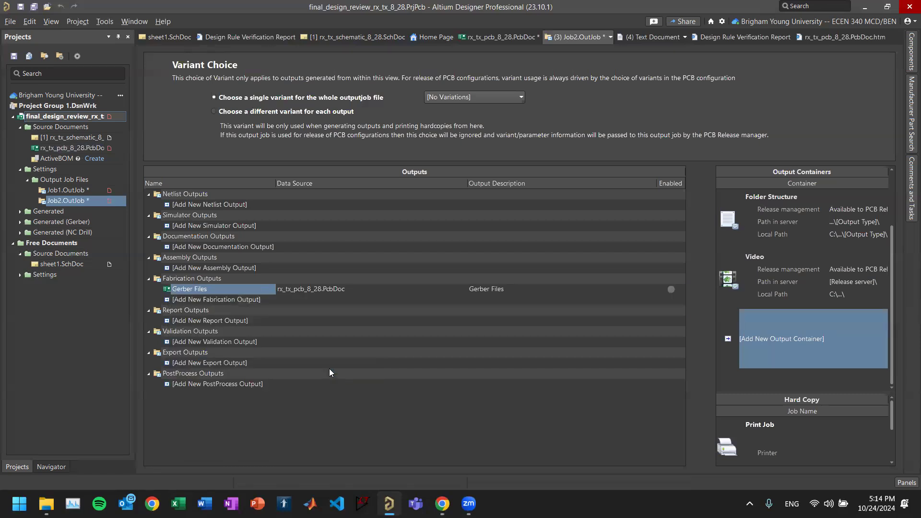
right_click(197, 289)
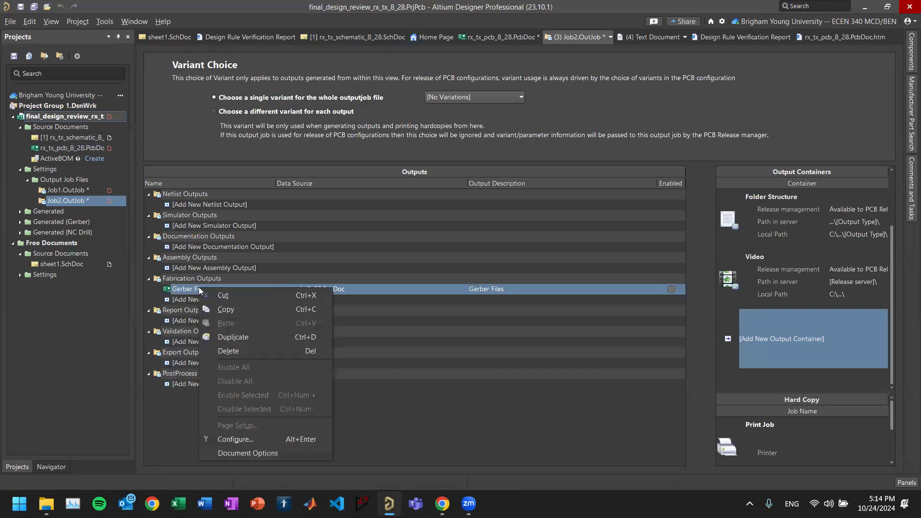
key("Escape")
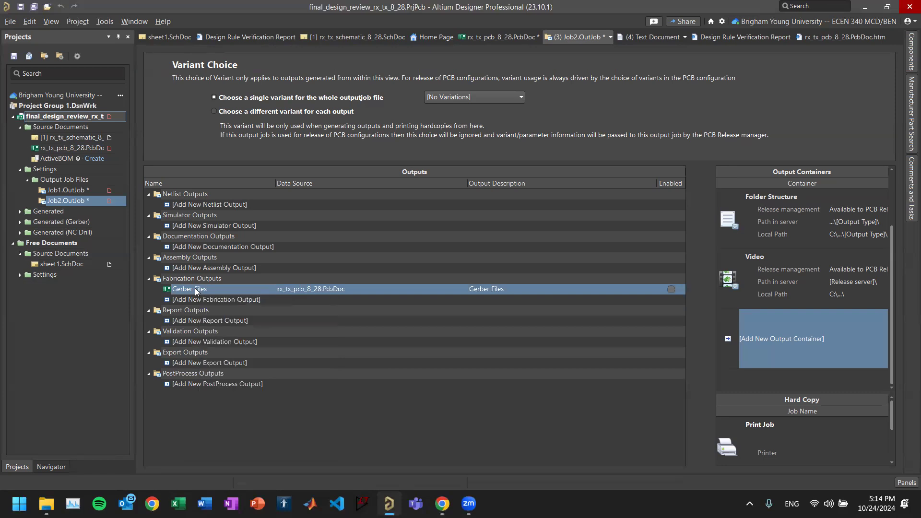
double_click(195, 289)
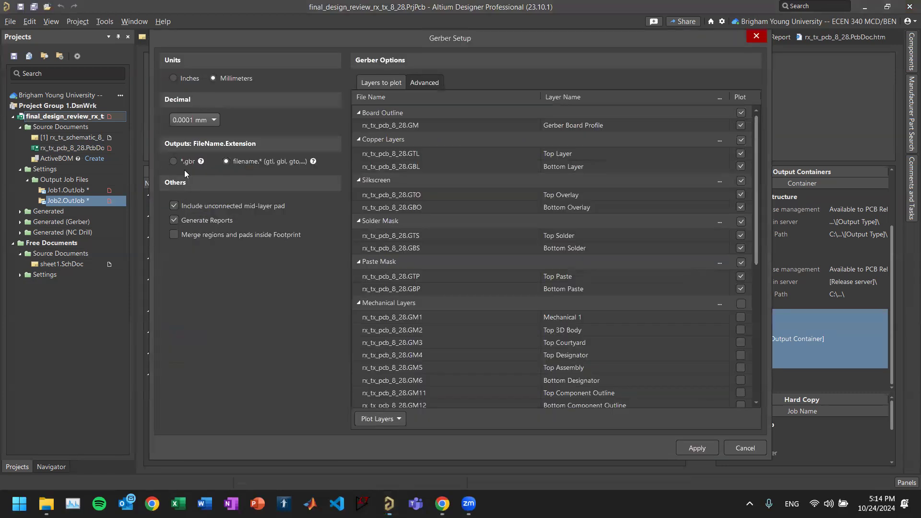
left_click(173, 161)
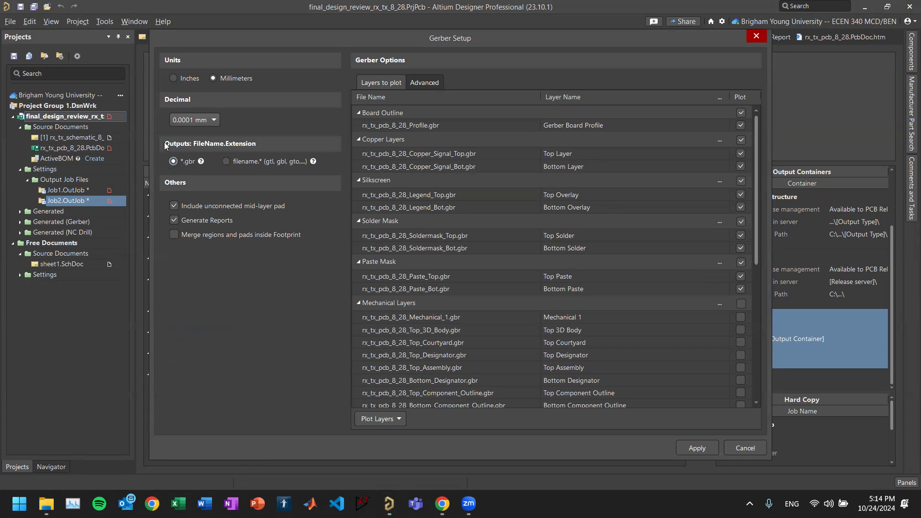
left_click(694, 448)
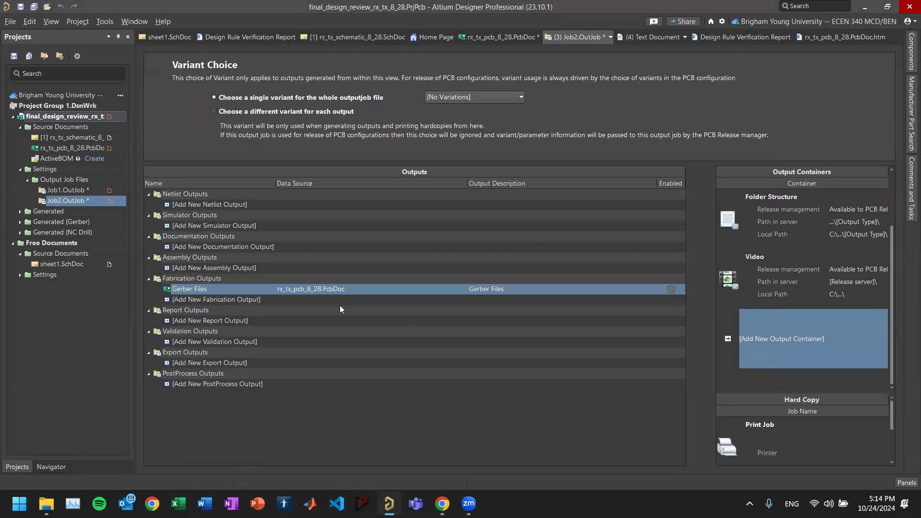
Step: Add an NC Drill Files fabrication output sourced from rx_tx_pcb_8_28.PcbDoc
left_click(167, 299)
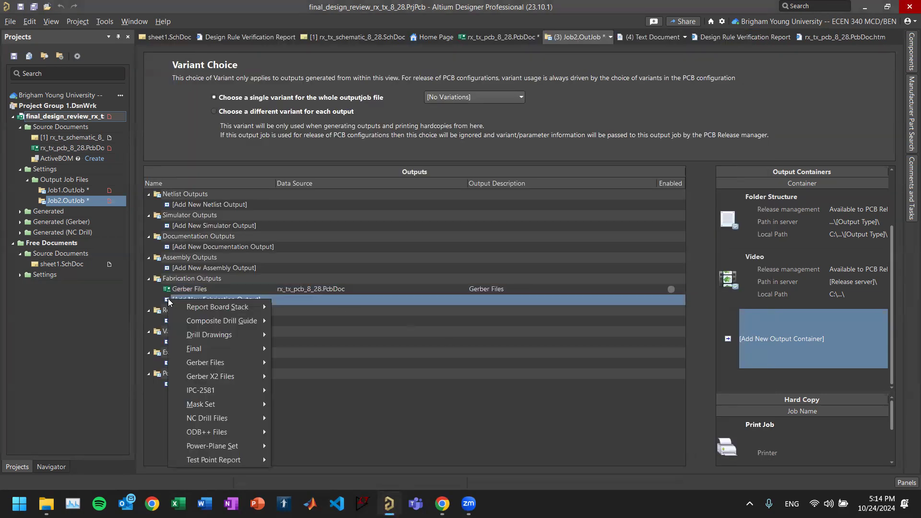
mouse_move(216, 419)
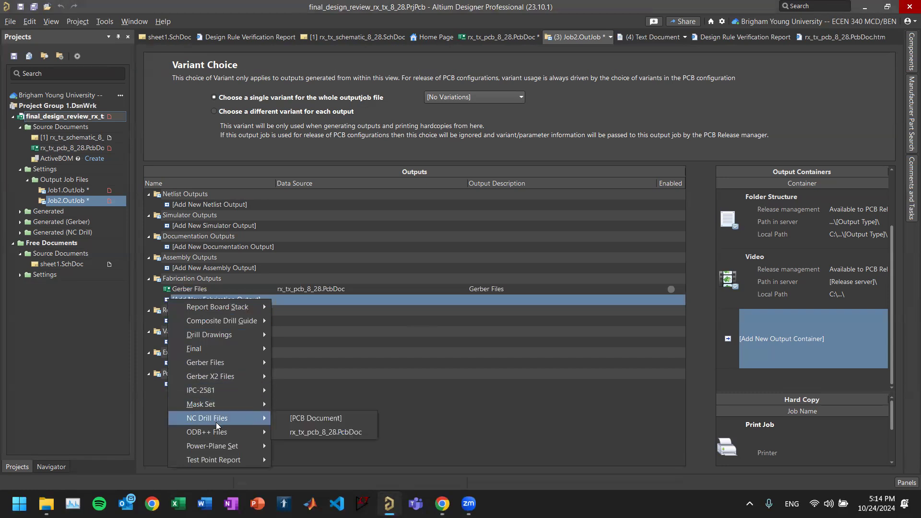
left_click(309, 431)
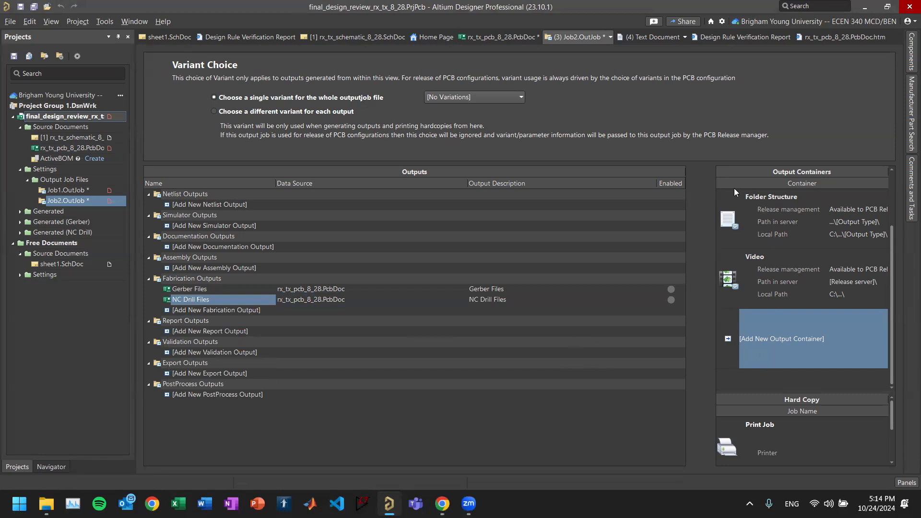
Step: Enable the Gerber Files and NC Drill Files outputs for the Folder Structure container and generate its content
left_click(772, 197)
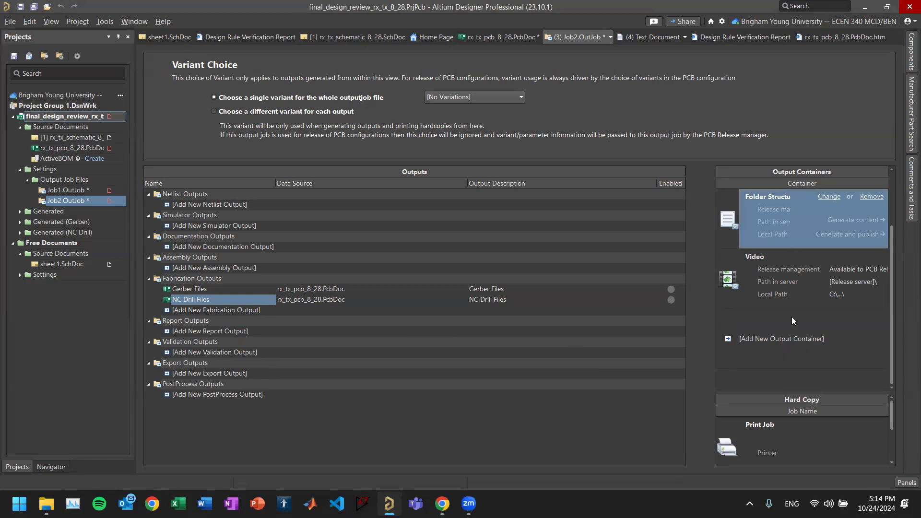
left_click(671, 289)
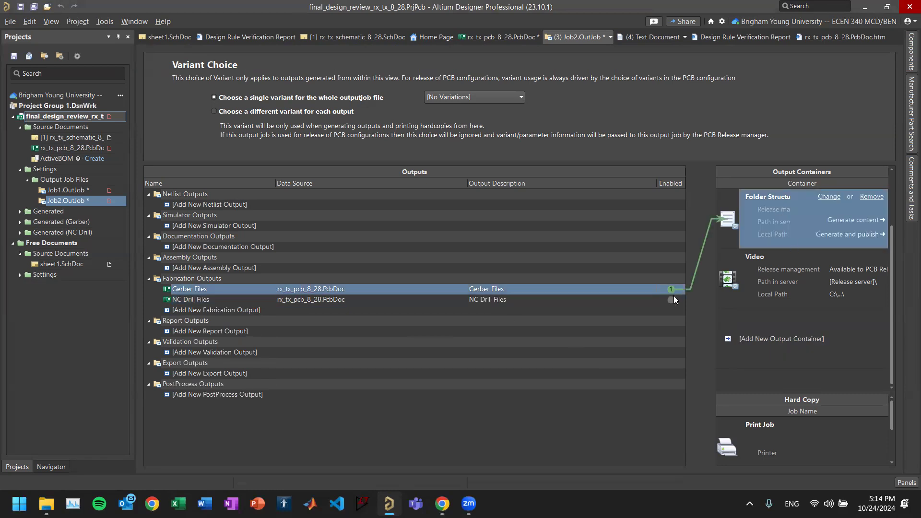
left_click(672, 299)
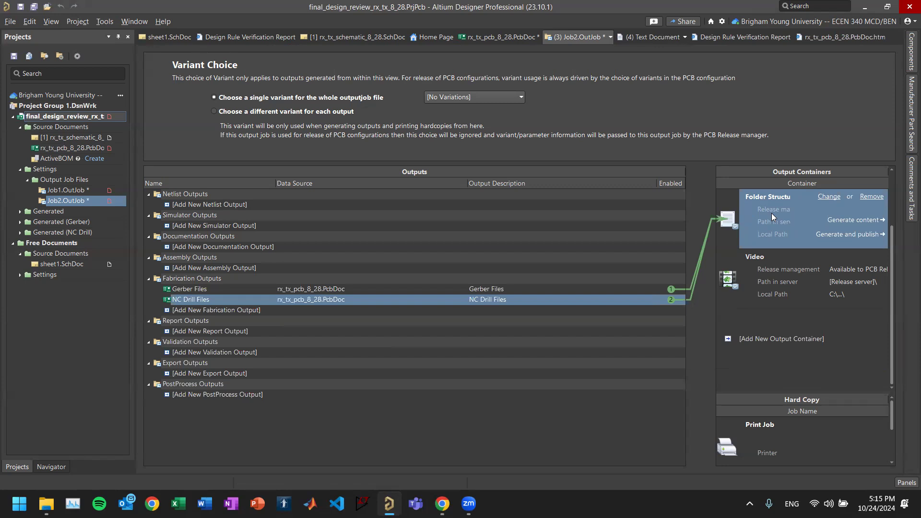
left_click(853, 220)
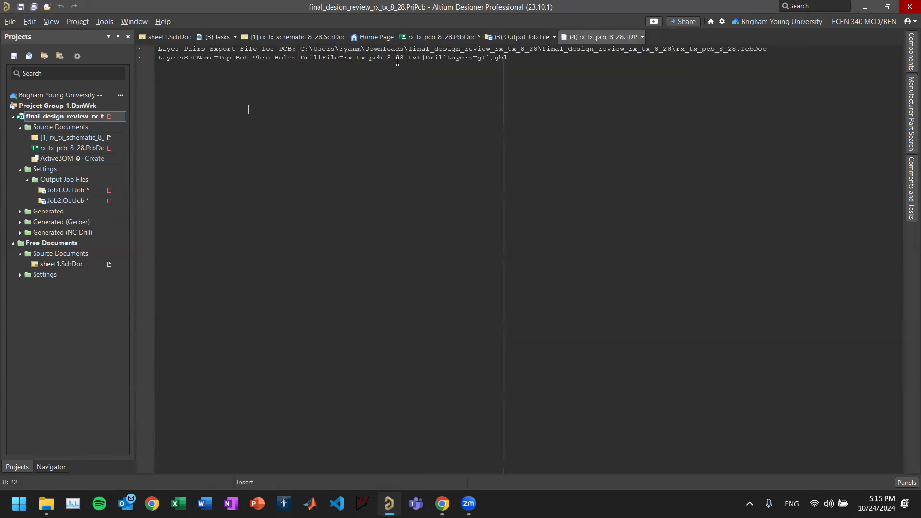
Step: Switch to File Explorer and compress the NC Drill and Gerber folders in the project outputs into one ZIP file
key("super+Tab")
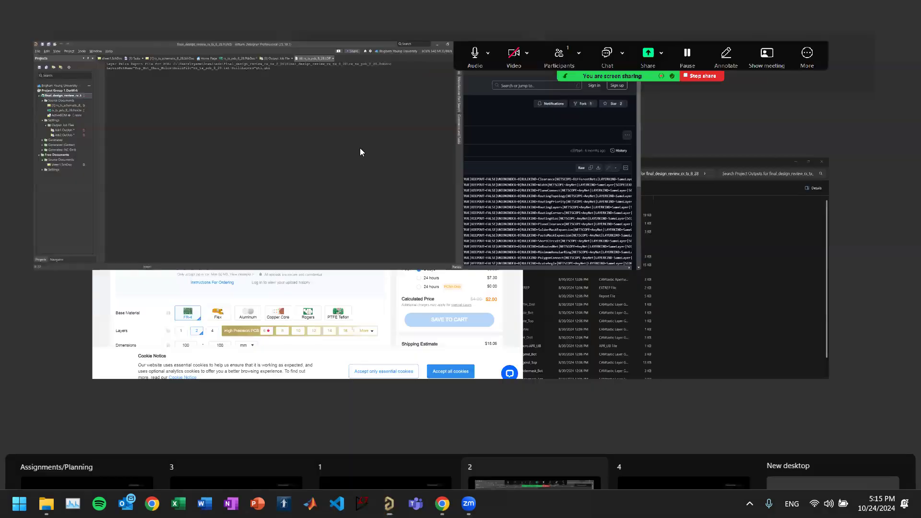
left_click(640, 258)
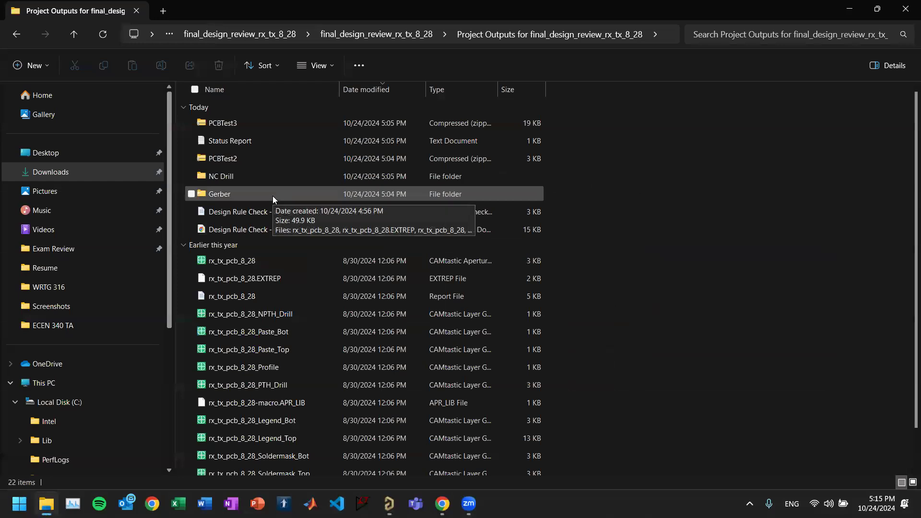
left_click(299, 193)
left_click(293, 174)
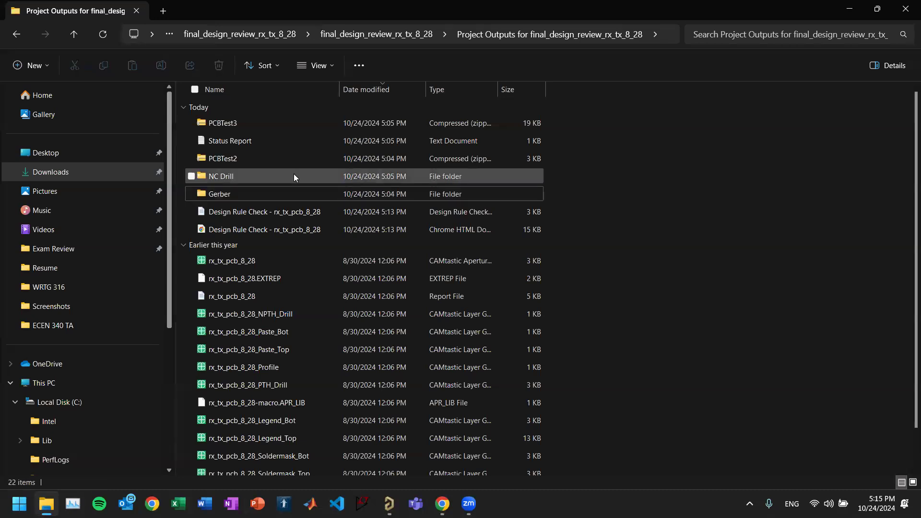
left_click(260, 194, "ctrl")
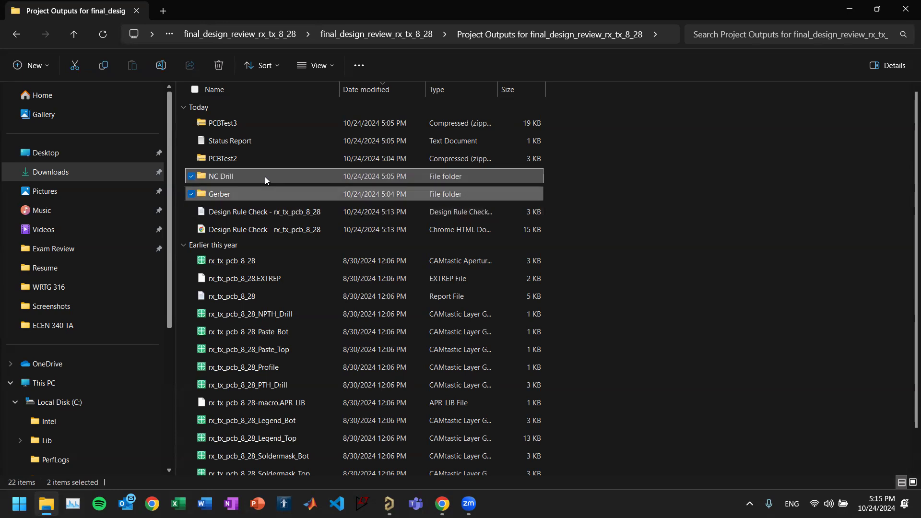
right_click(264, 177)
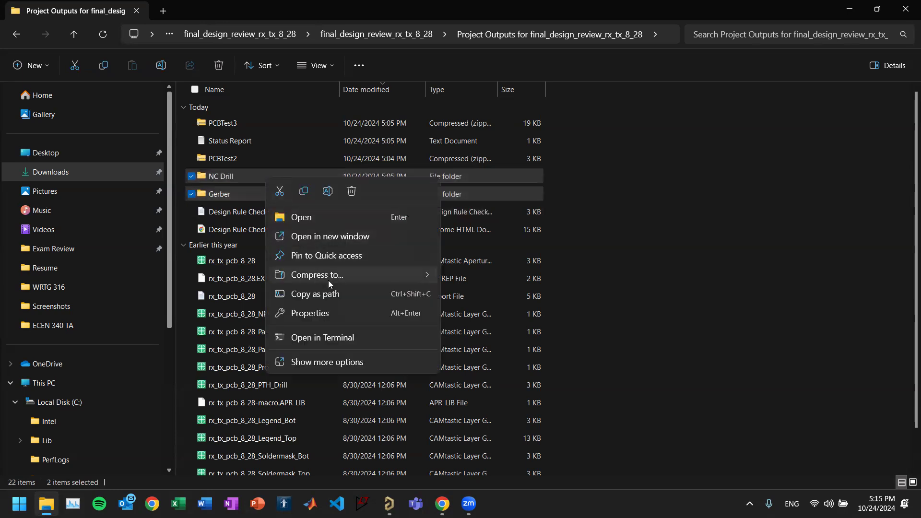
mouse_move(328, 277)
left_click(477, 277)
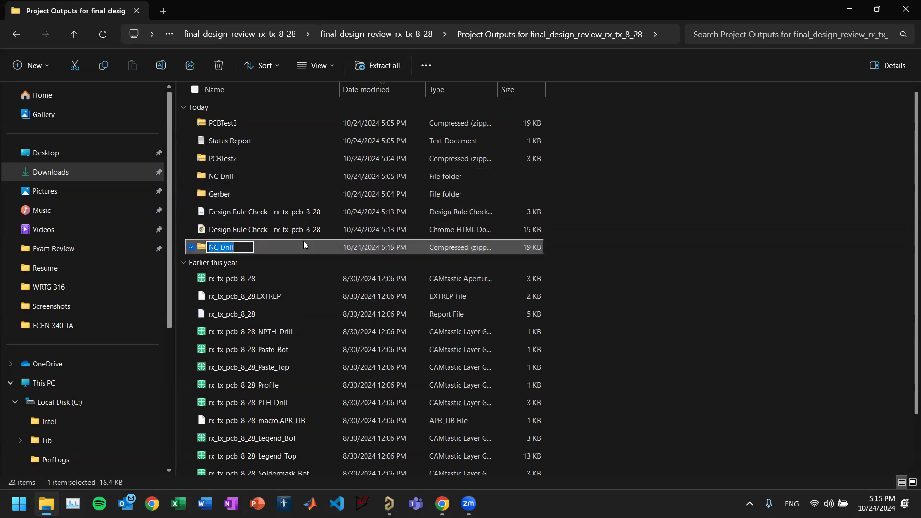
Step: Name the new ZIP file 340ReceiverPCB_rmcd14
key("BackSpace")
type("340ReceiverPCB_rmcd14")
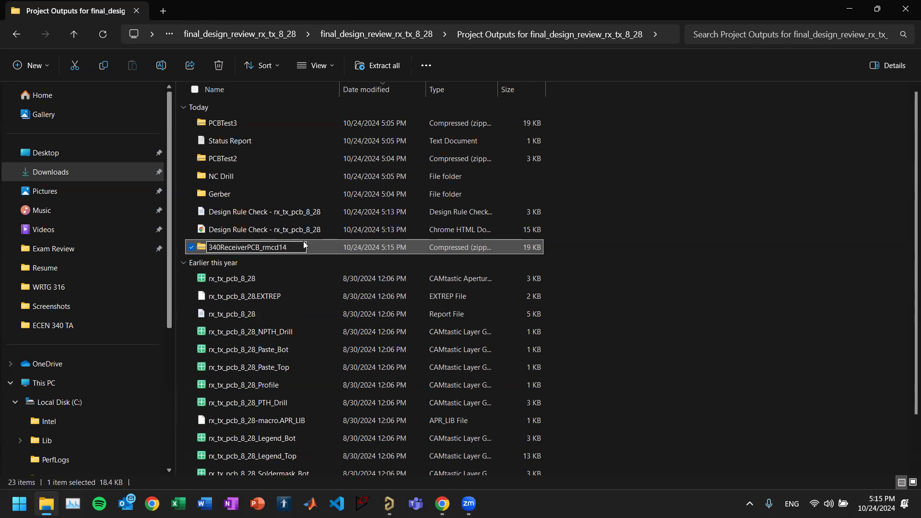
key("Return")
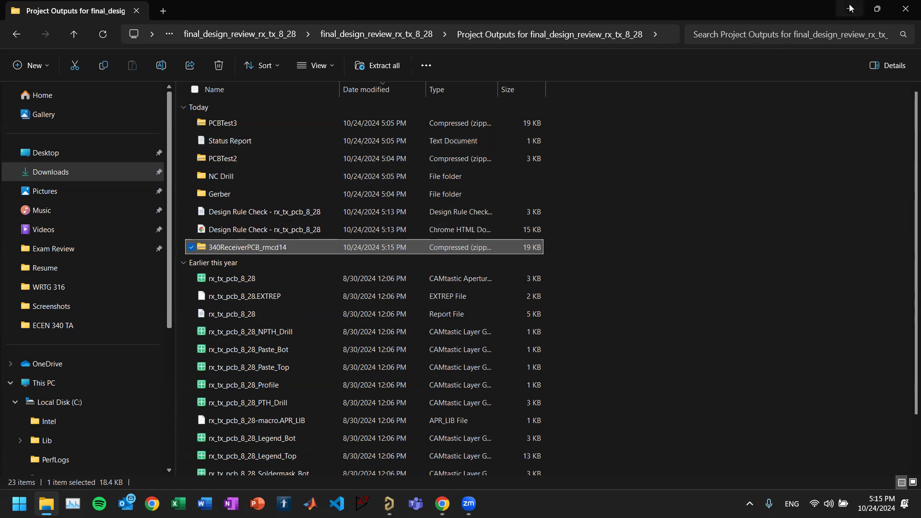
Step: Switch to the JLCPCB quote page in Chrome, upload 340ReceiverPCB_rmcd14 as the Gerber file, and check the board preview and detected dimensions
key("super+Tab")
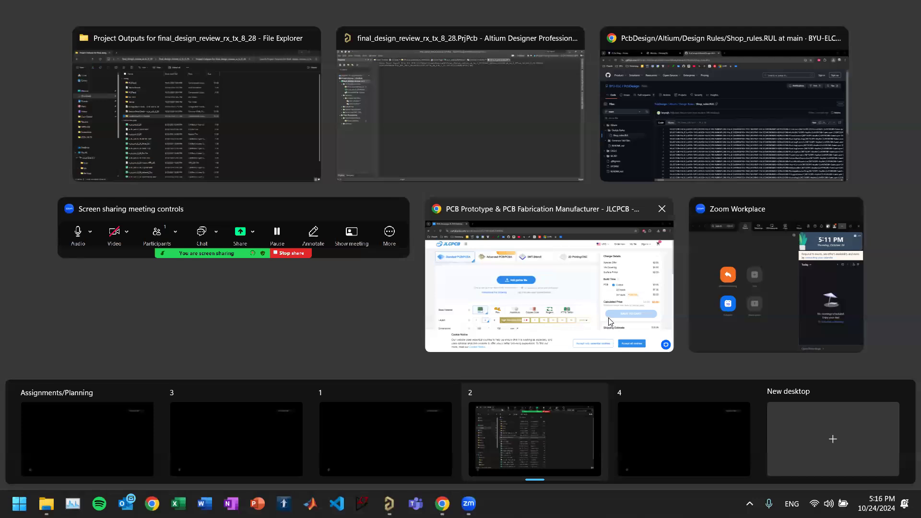
left_click(627, 208)
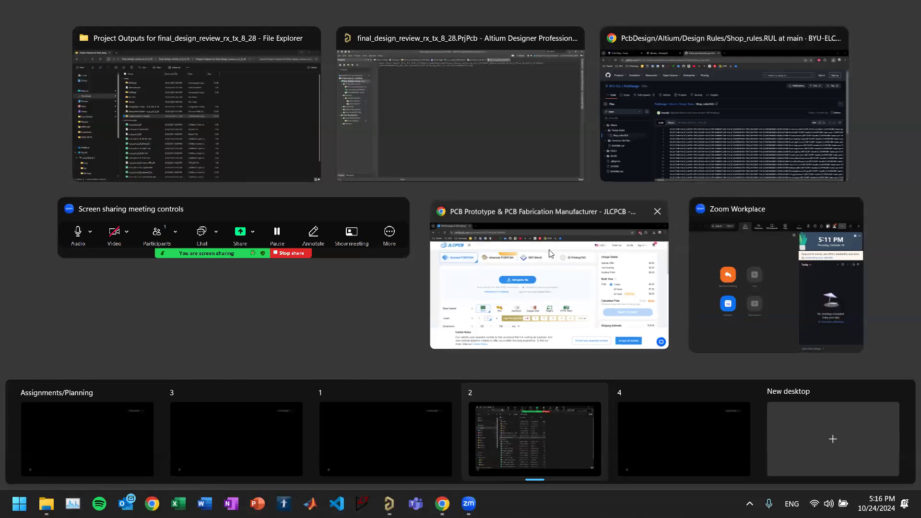
left_click(303, 225)
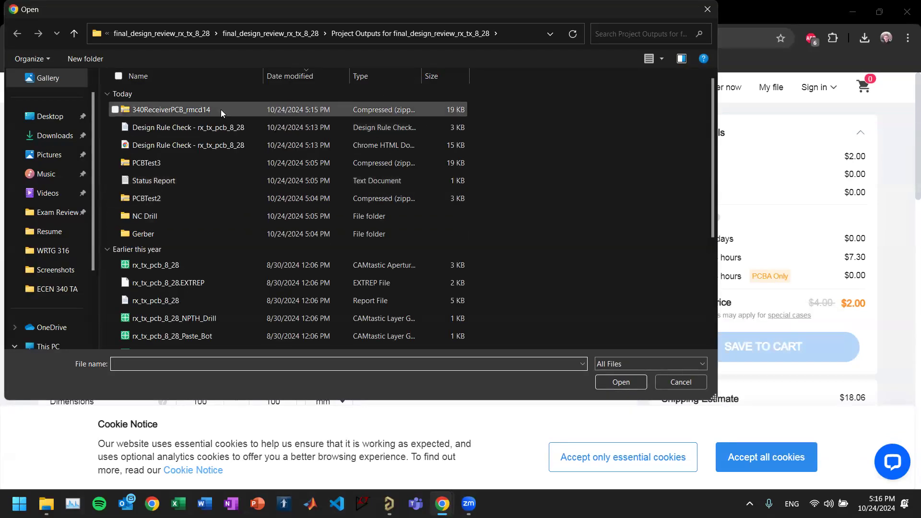
left_click(220, 109)
left_click(613, 380)
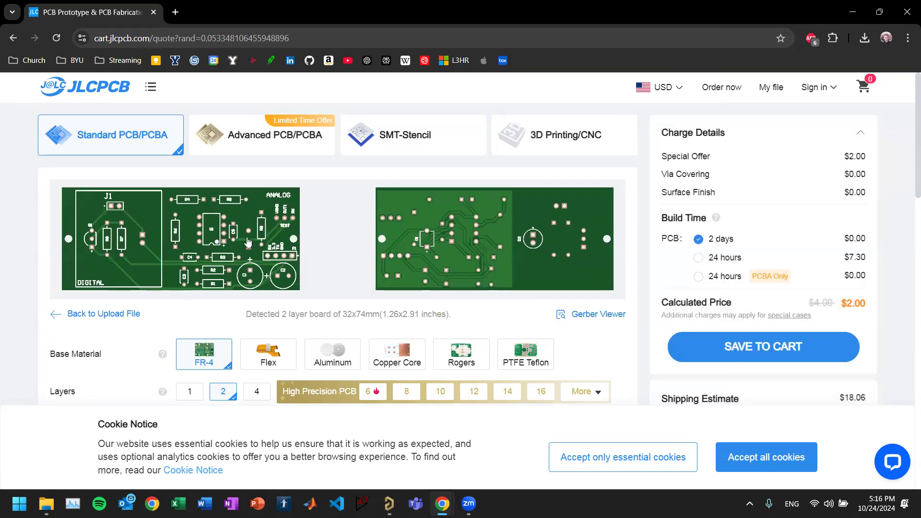
double_click(344, 316)
left_click(383, 340)
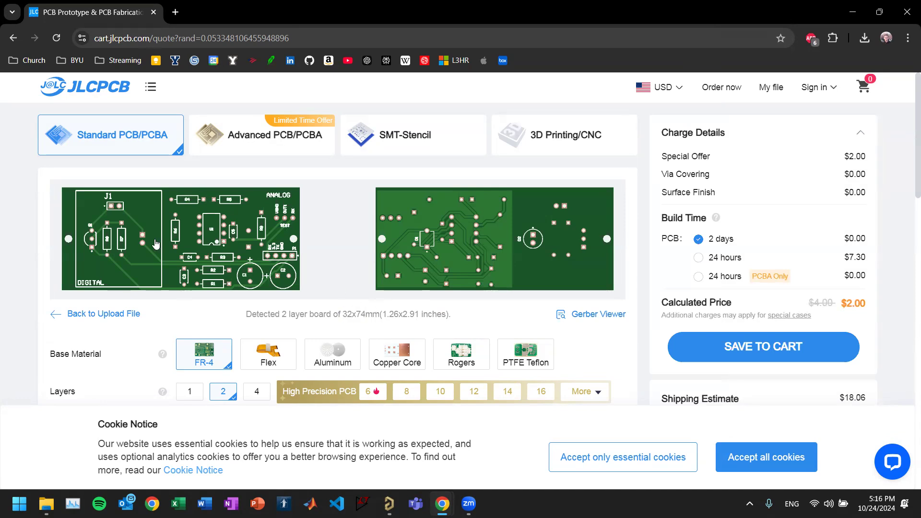